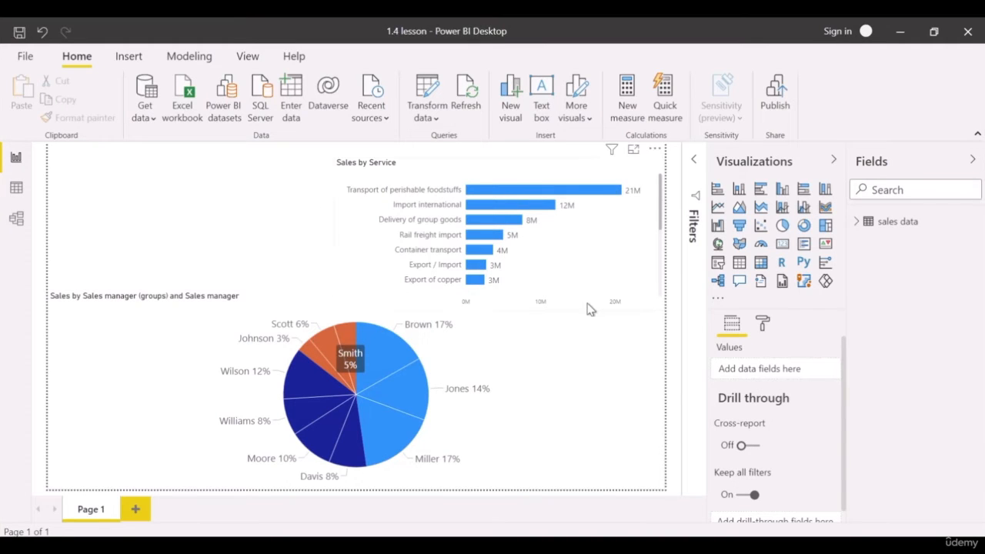
Duplicate Page 1 and convert the Sales by Service bar chart on the copy into a table
mouse_move(345, 420)
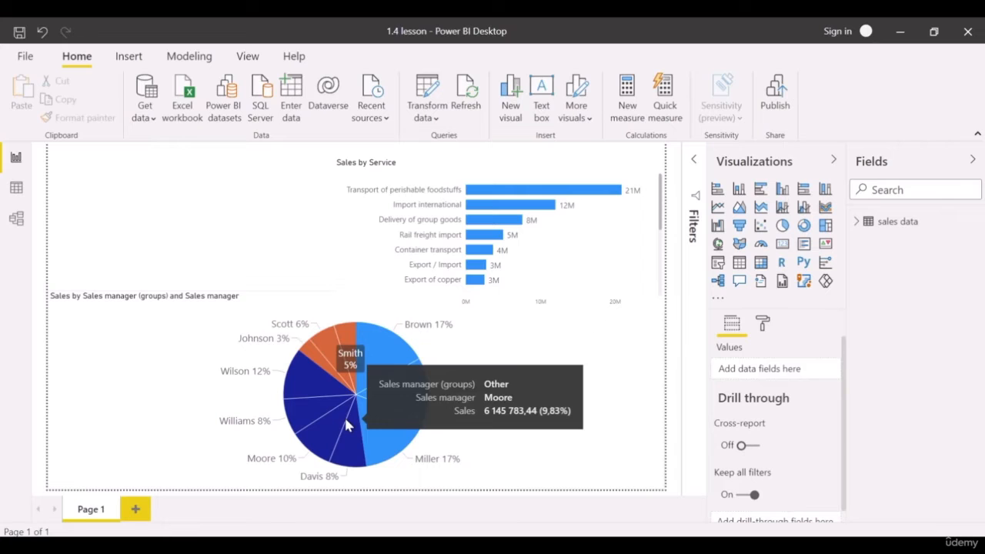
right_click(86, 509)
left_click(152, 485)
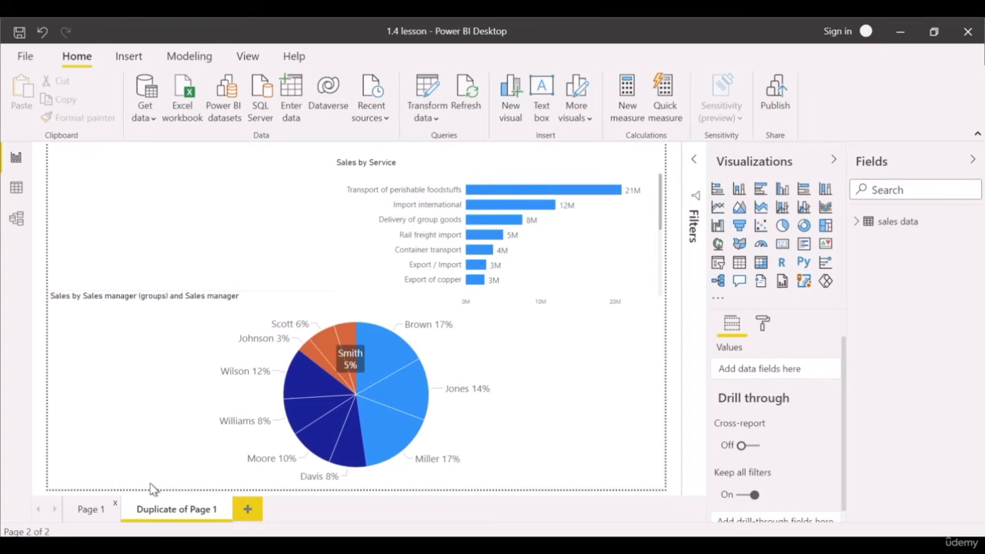
left_click(608, 274)
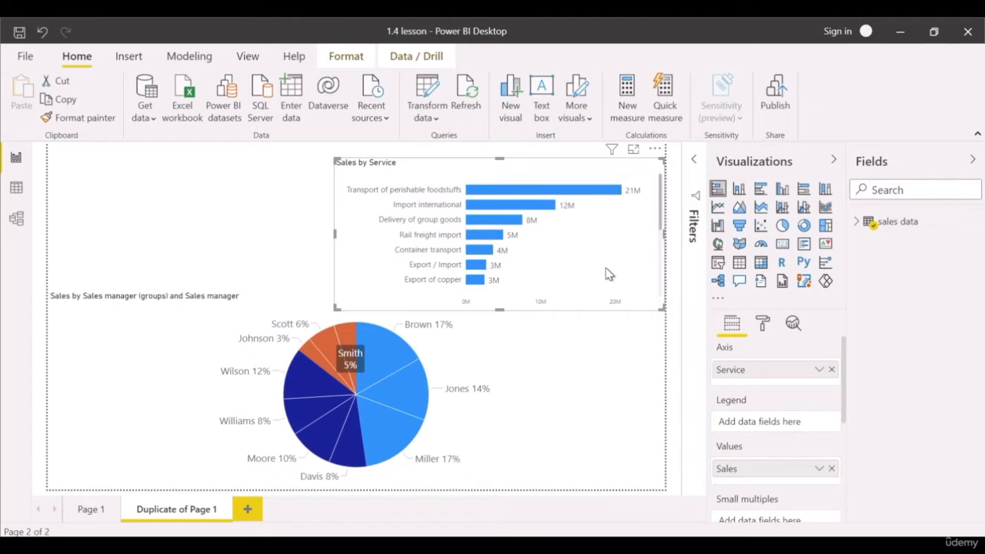
left_click(738, 264)
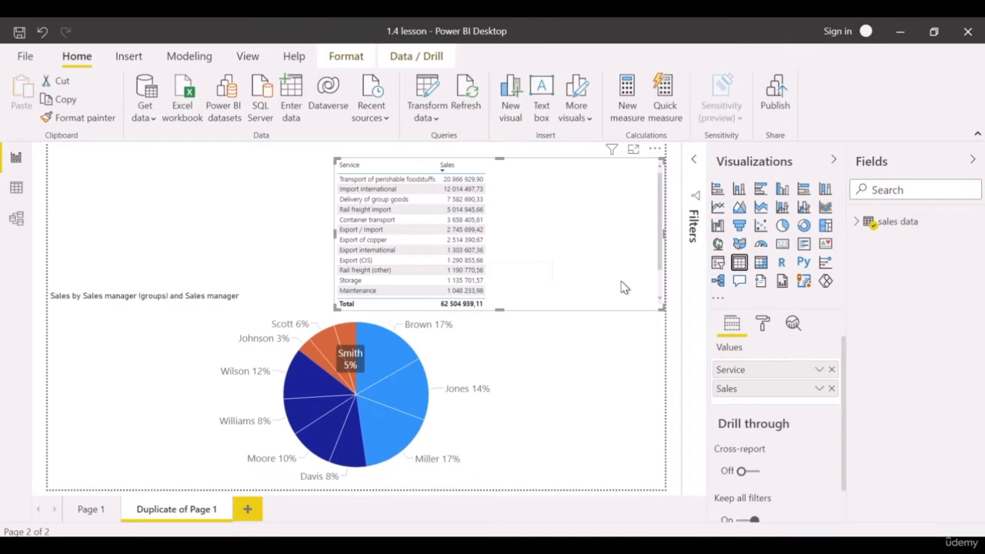
Apply the None style to the Service and Sales table
left_click(769, 332)
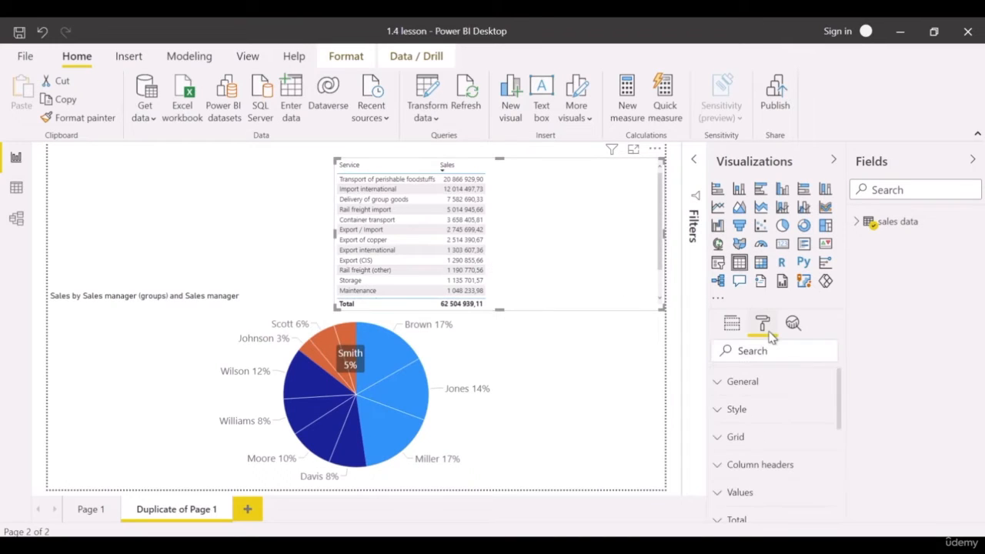
left_click(759, 386)
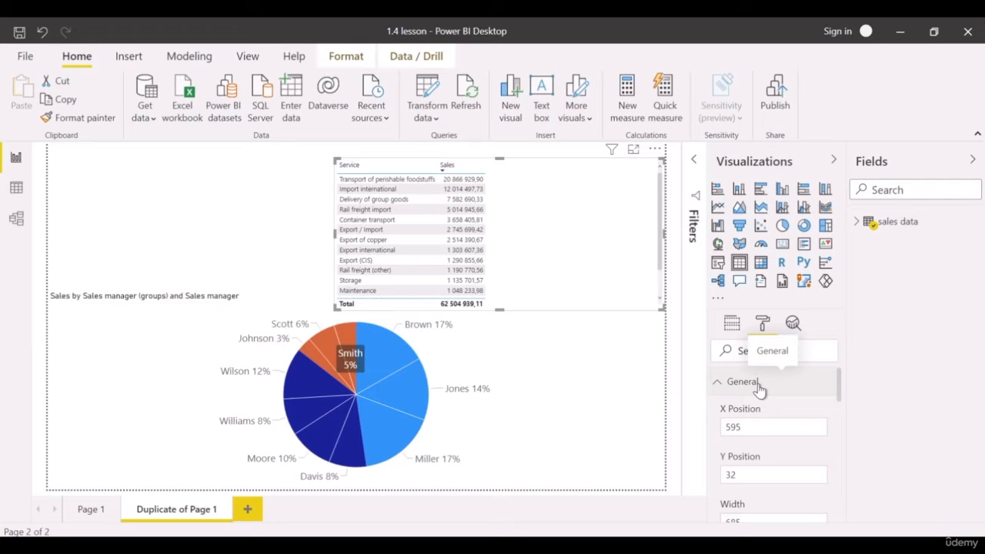
left_click(759, 385)
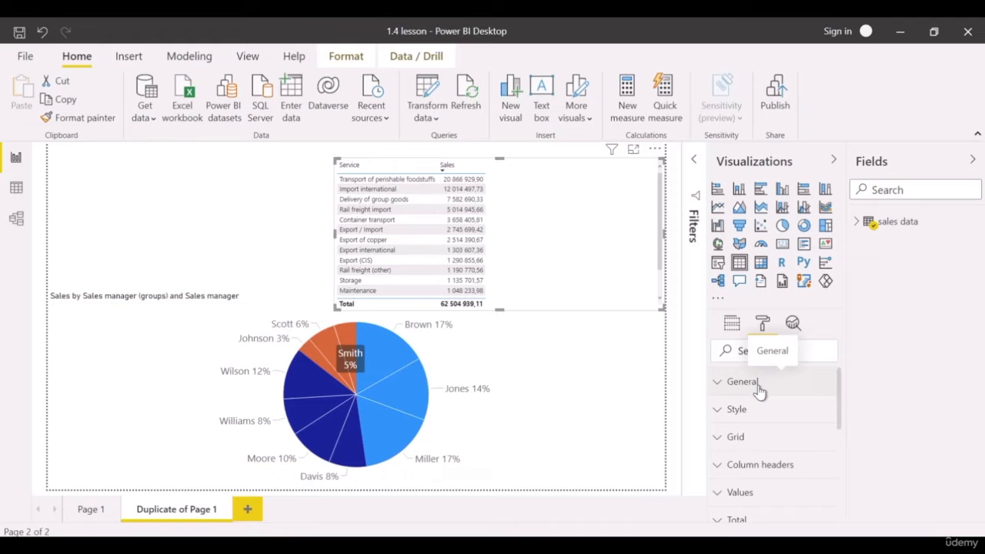
left_click(767, 420)
scroll(773, 400, "down", 2)
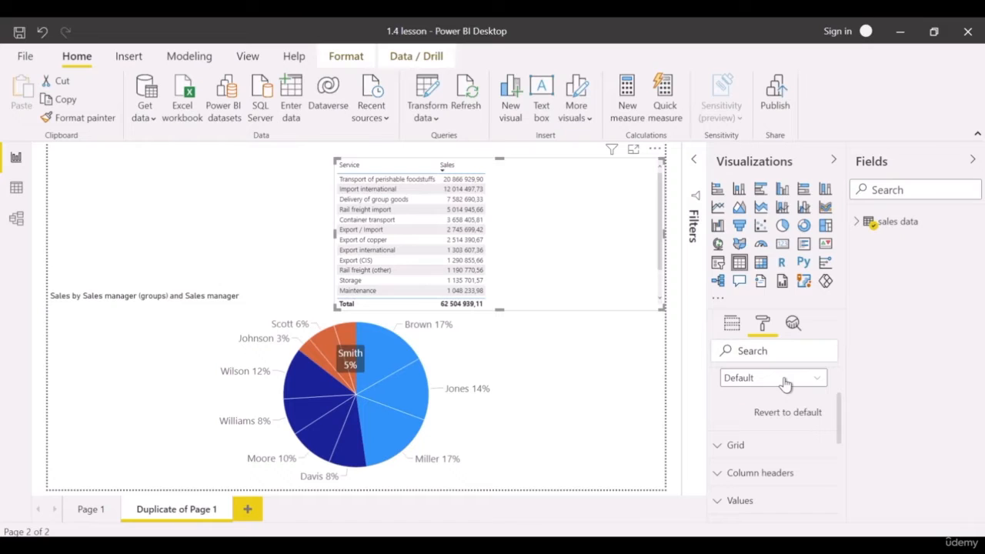
left_click(784, 382)
left_click(745, 225)
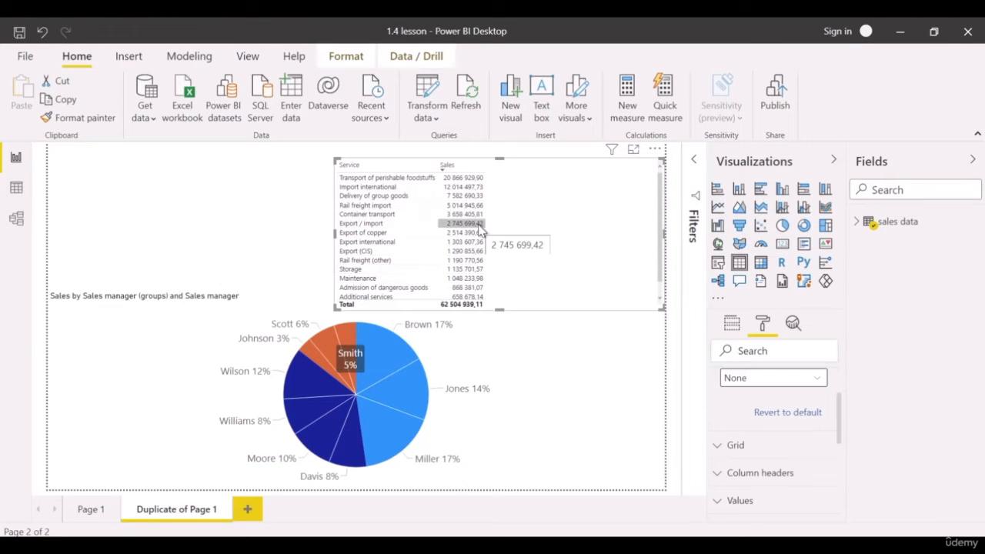
Set the Service and Sales table's style to Minimal
left_click(775, 378)
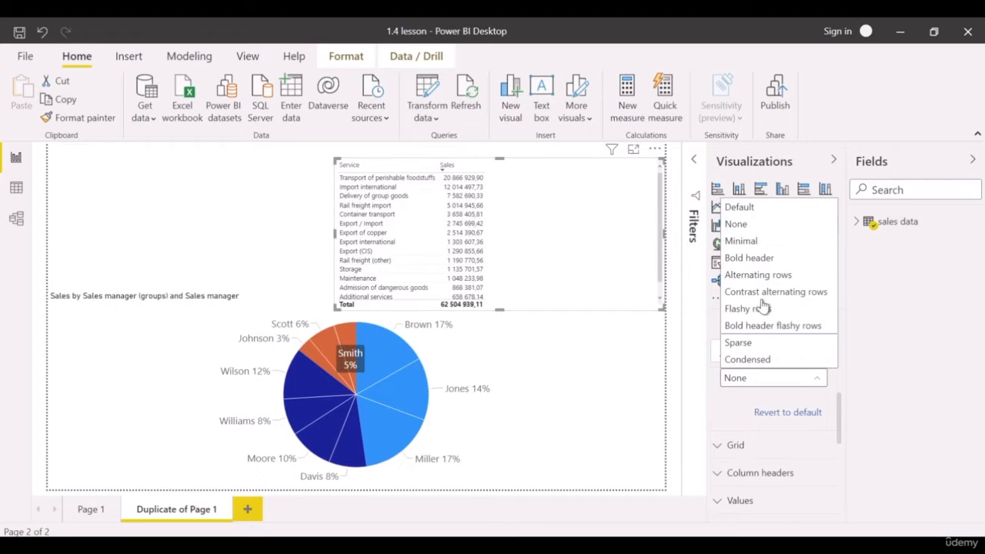
left_click(741, 241)
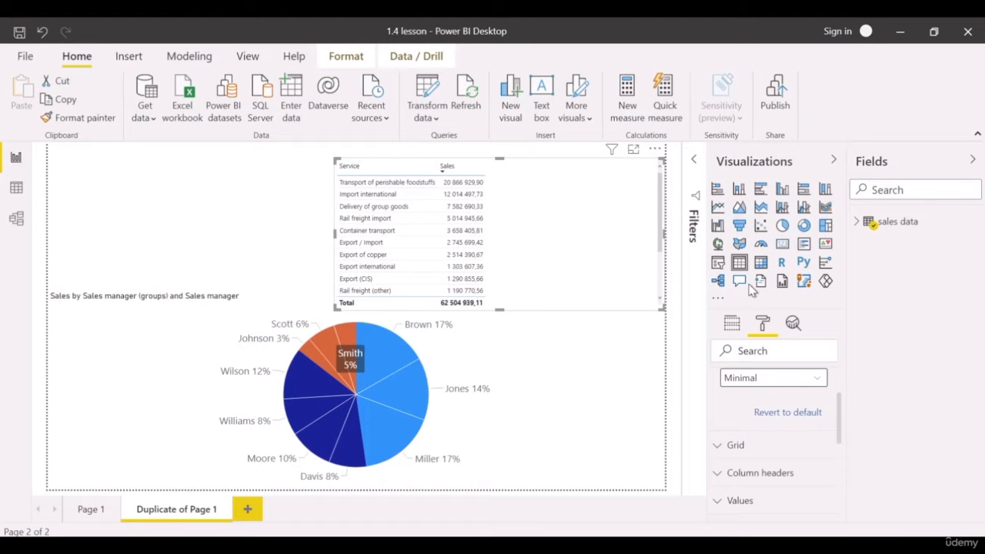
left_click(773, 378)
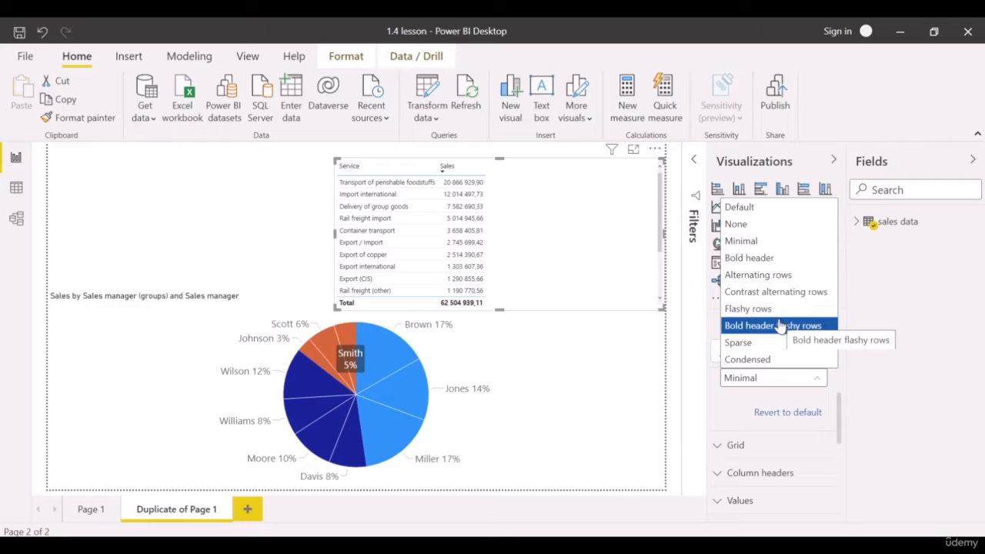
left_click(761, 242)
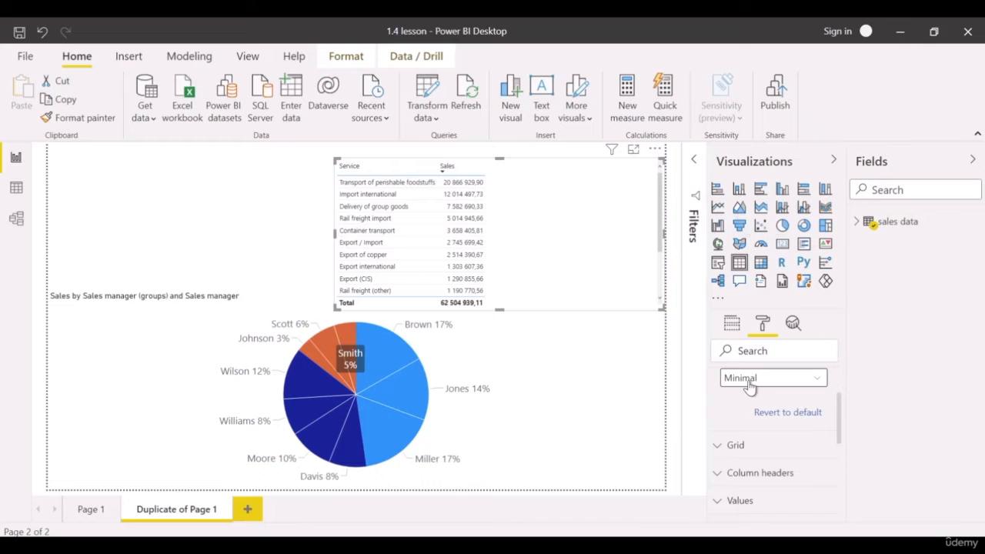
scroll(751, 389, "up", 2)
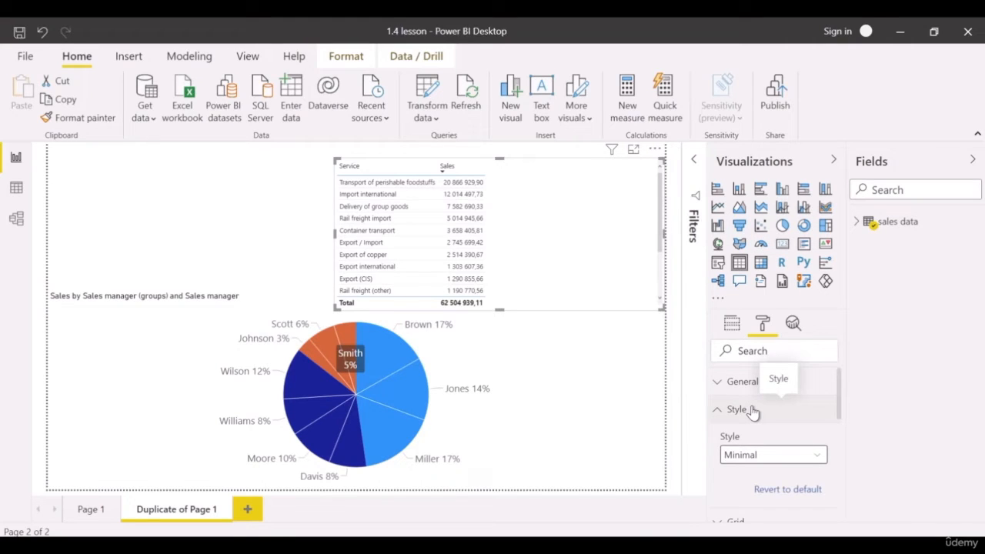
left_click(753, 413)
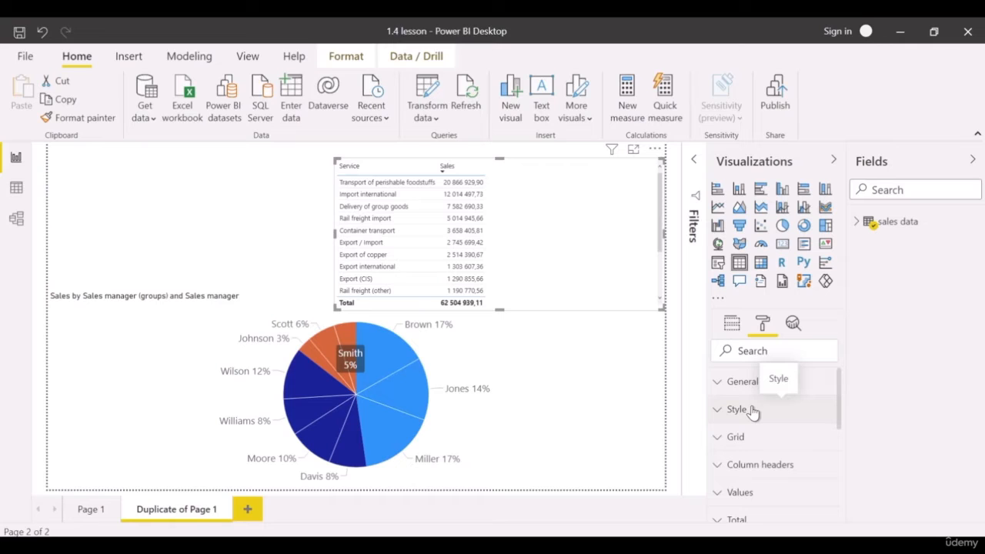
Set the text size of the table's values to 12 pt
left_click(754, 493)
scroll(778, 427, "down", 2)
scroll(779, 430, "down", 5)
left_click(764, 405)
left_click(764, 406)
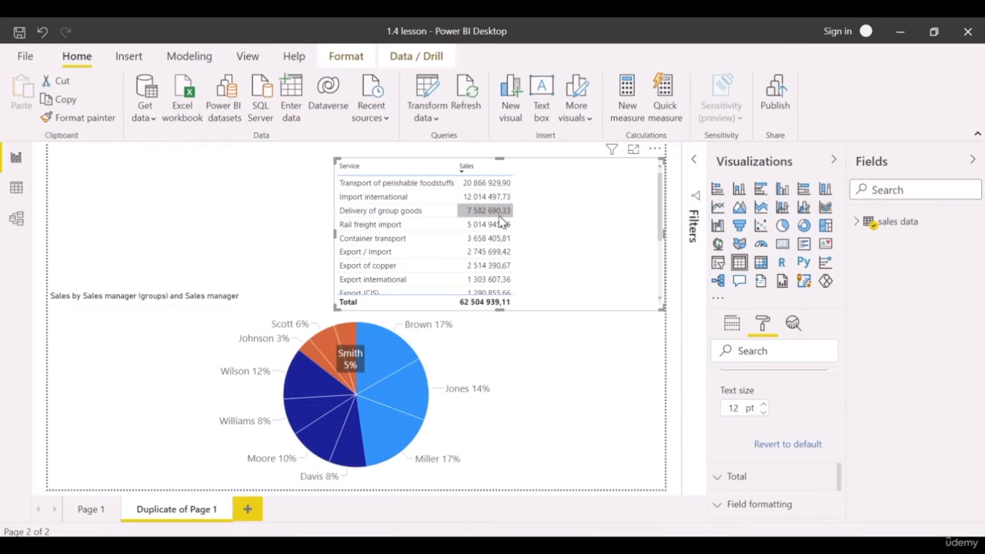
Format the table's Sales field with display units in Thousands and 0 decimal places
scroll(783, 462, "down", 1)
left_click(774, 430)
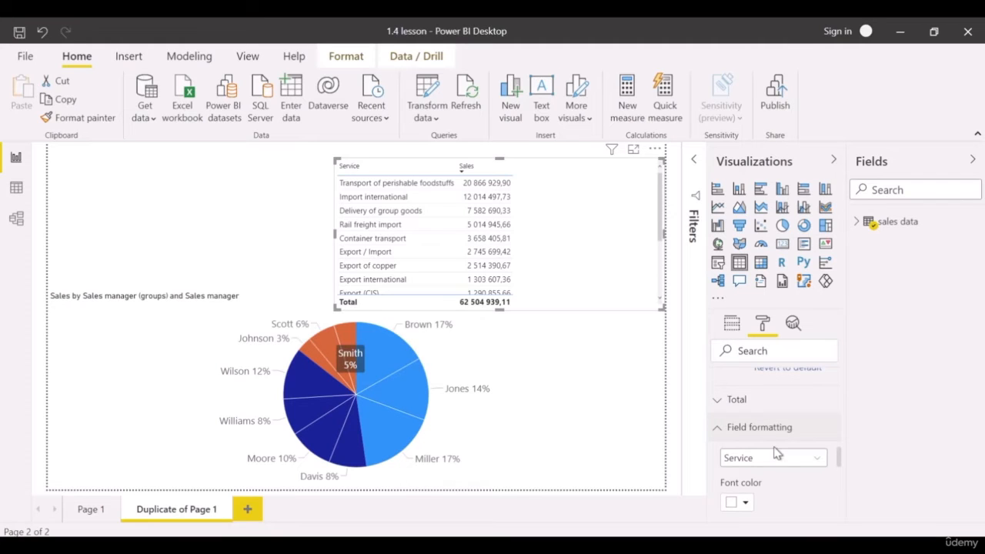
left_click(777, 456)
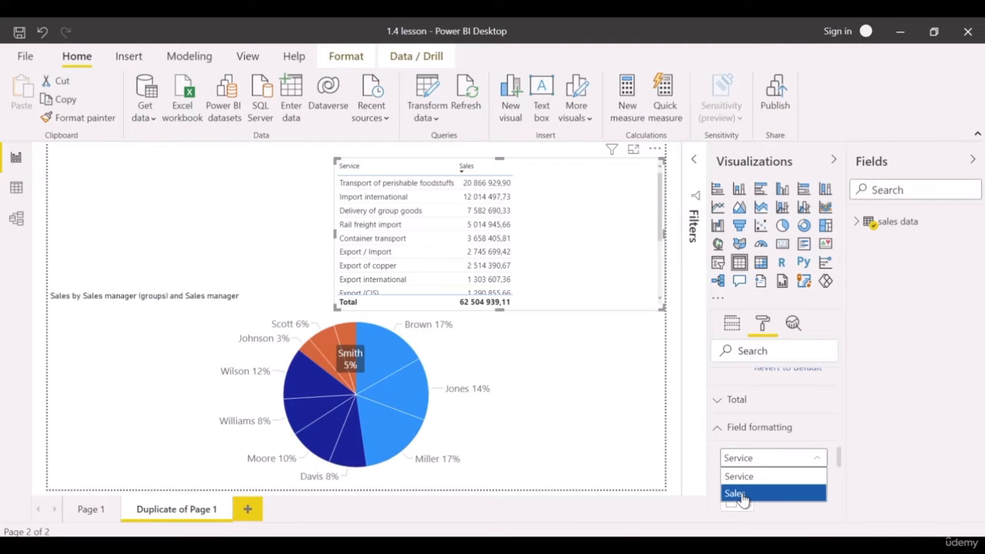
left_click(741, 499)
scroll(774, 490, "down", 2)
left_click(774, 424)
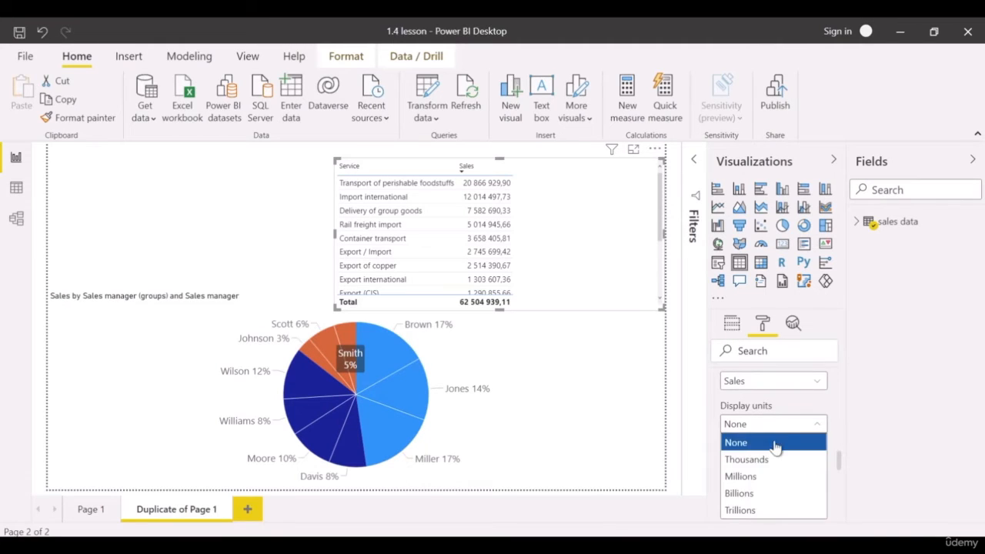
left_click(776, 459)
scroll(775, 388, "down", 2)
type("0")
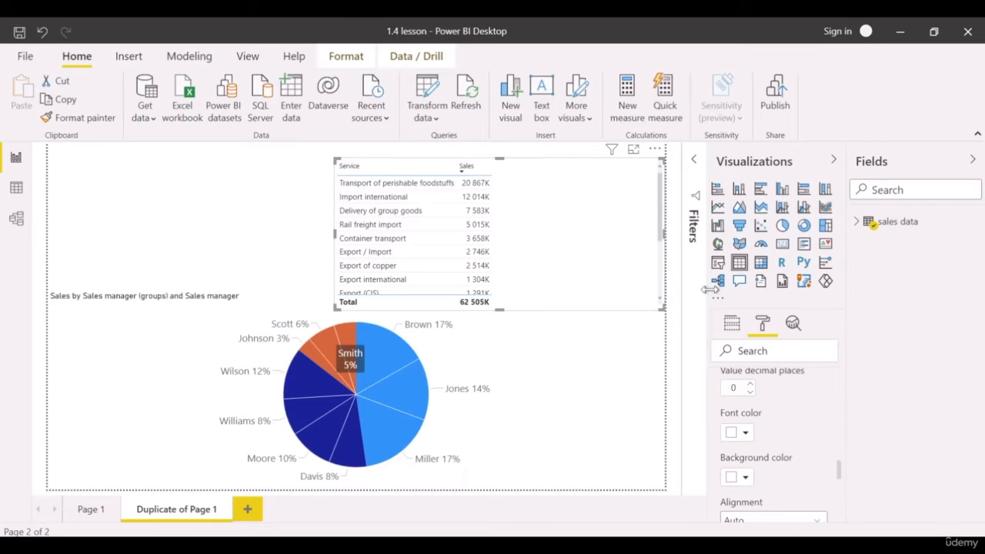
Set the text size of the table's column headers to 12 pt
scroll(785, 416, "down", 3)
left_click(755, 504)
scroll(755, 482, "down", 2)
scroll(762, 471, "down", 2)
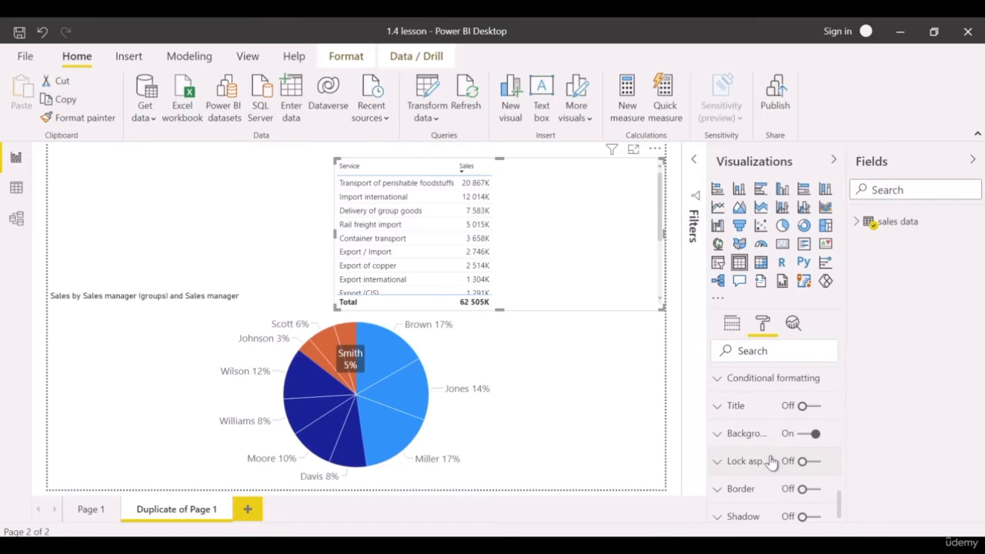
scroll(770, 456, "up", 15)
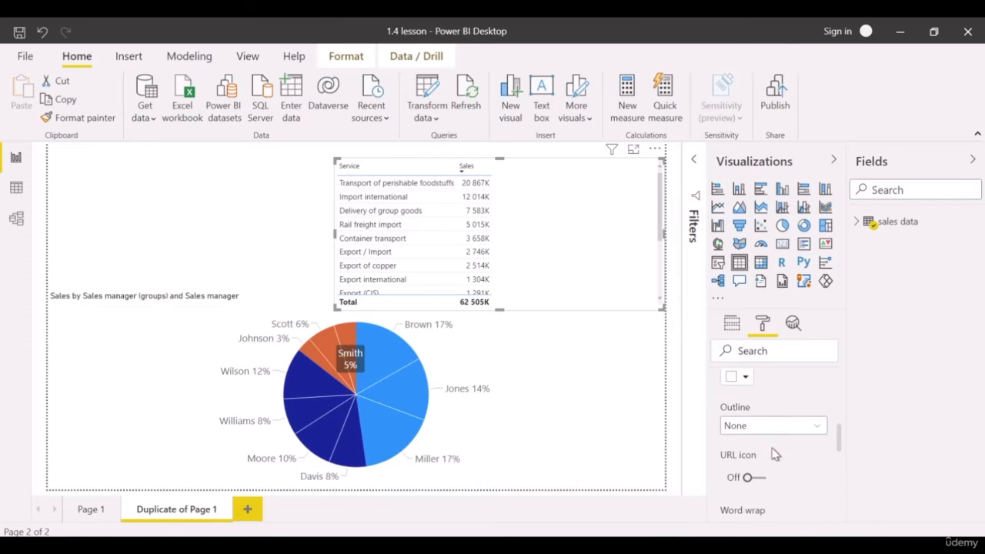
left_click(760, 465)
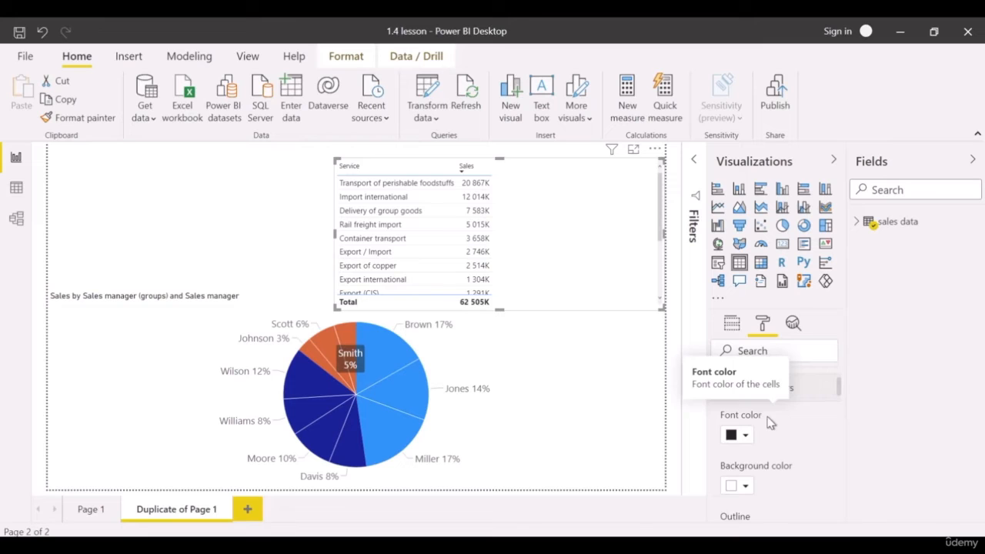
scroll(774, 447, "down", 5)
left_click(763, 373)
left_click(762, 373)
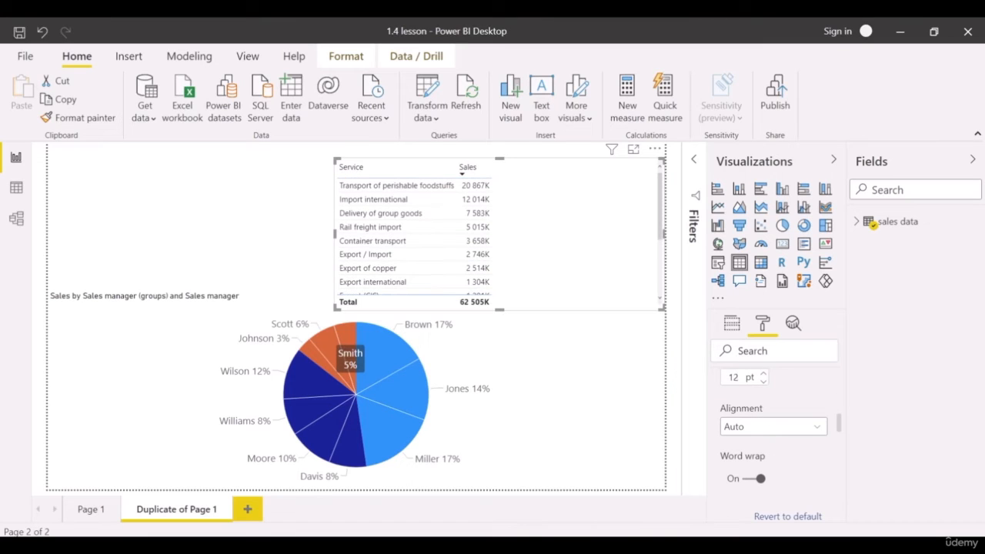
Give the table's column headers a light gray background color
scroll(761, 431, "up", 5)
left_click(743, 486)
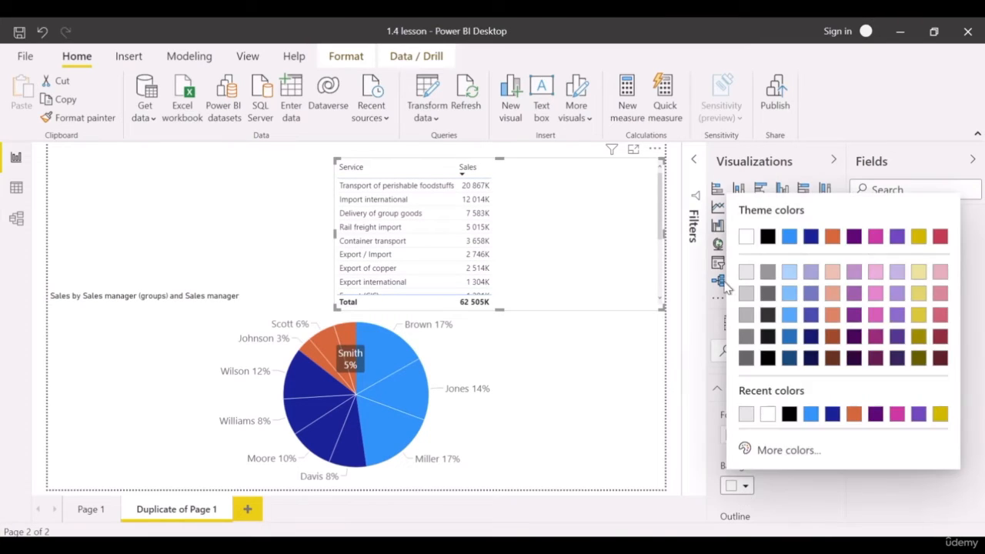
left_click(753, 279)
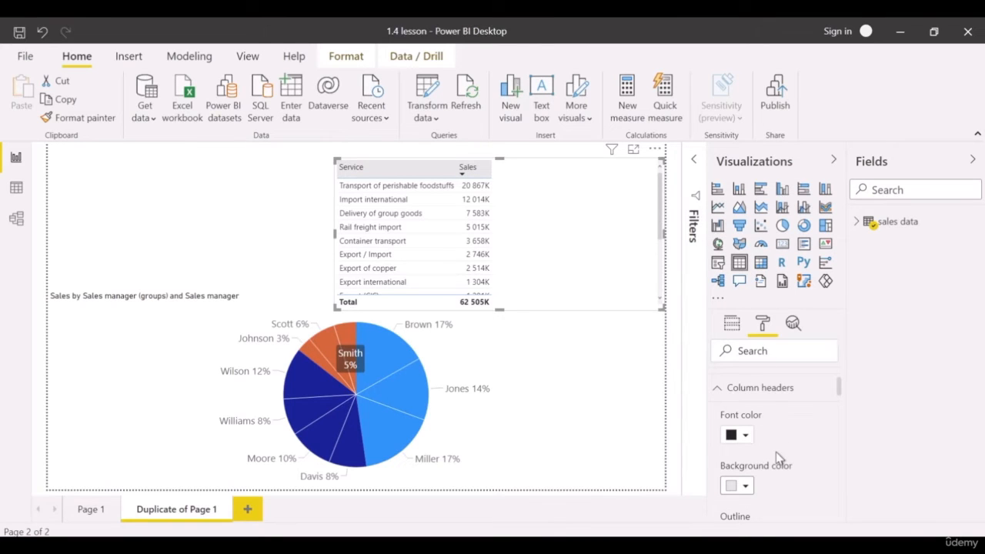
Change the font family of the table's column headers to Segoe UI Bold
scroll(780, 465, "down", 1)
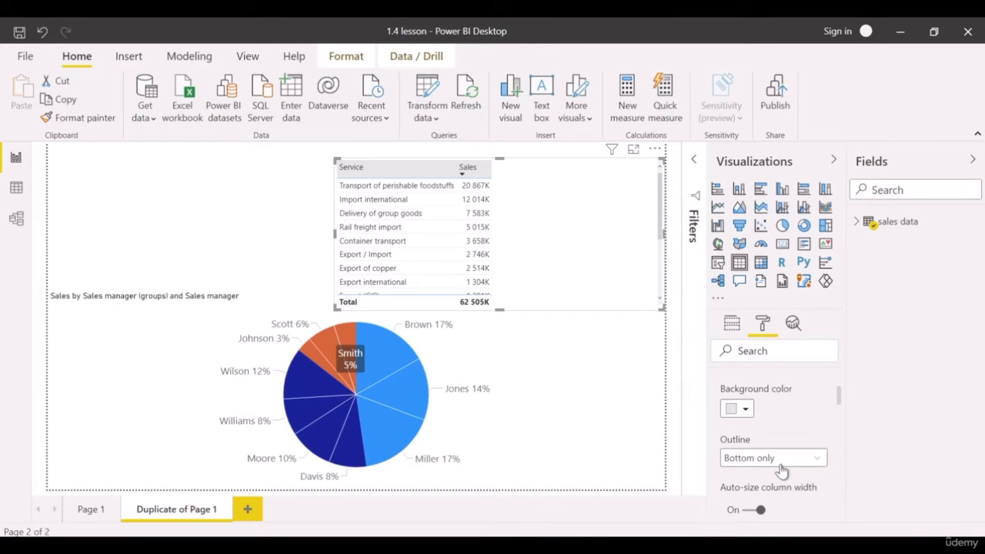
scroll(781, 468, "down", 2)
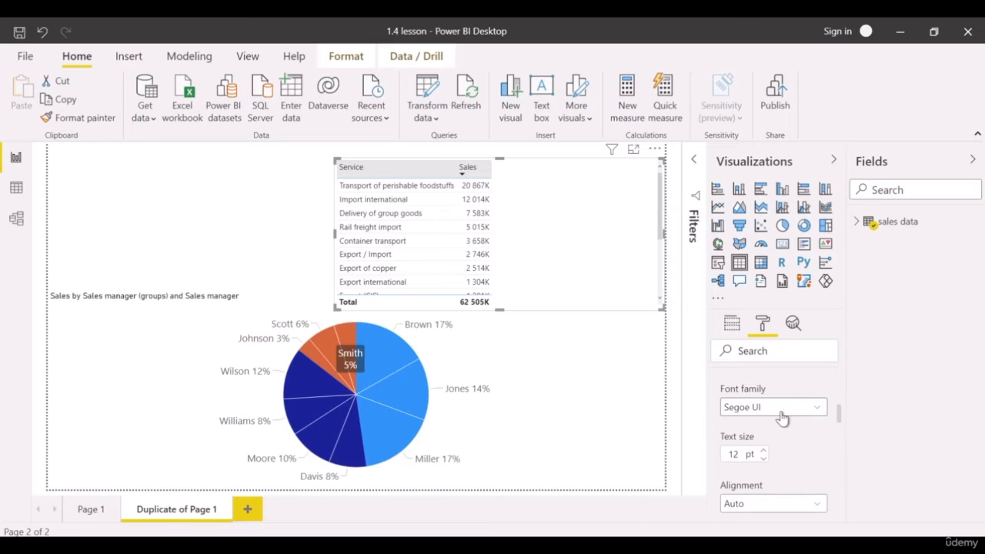
left_click(781, 416)
scroll(774, 303, "down", 1)
scroll(774, 302, "down", 4)
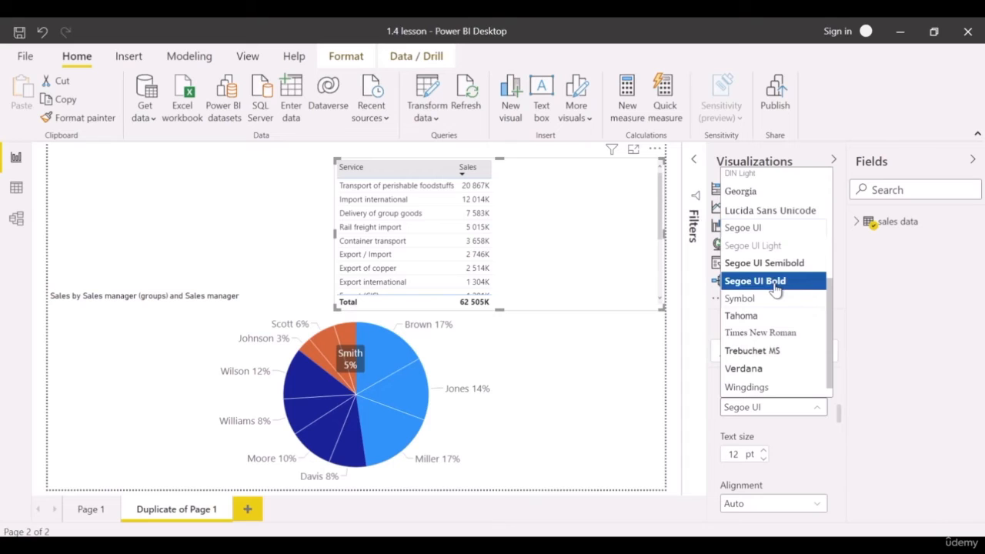
left_click(776, 283)
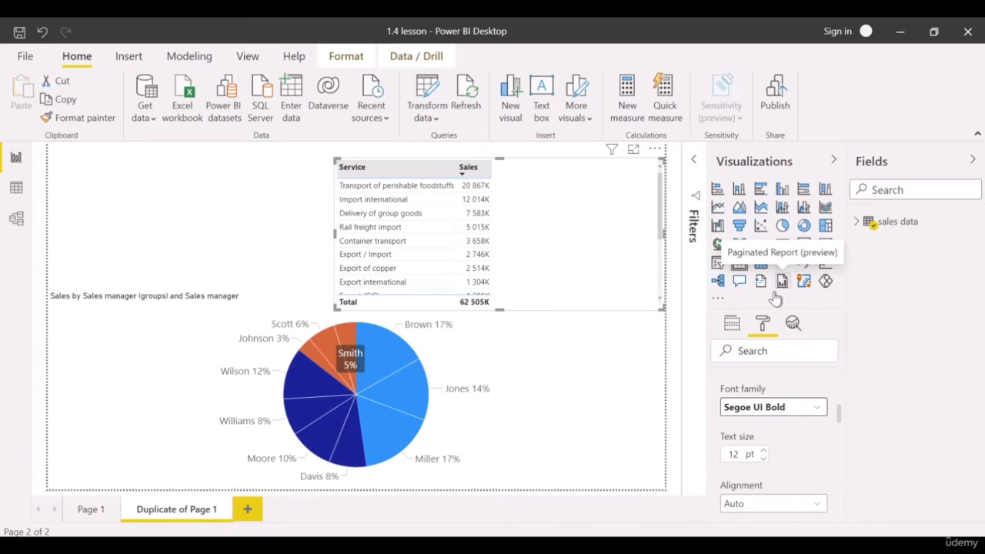
Set the alignment of the table's column headers to Center
scroll(777, 437, "down", 1)
left_click(762, 430)
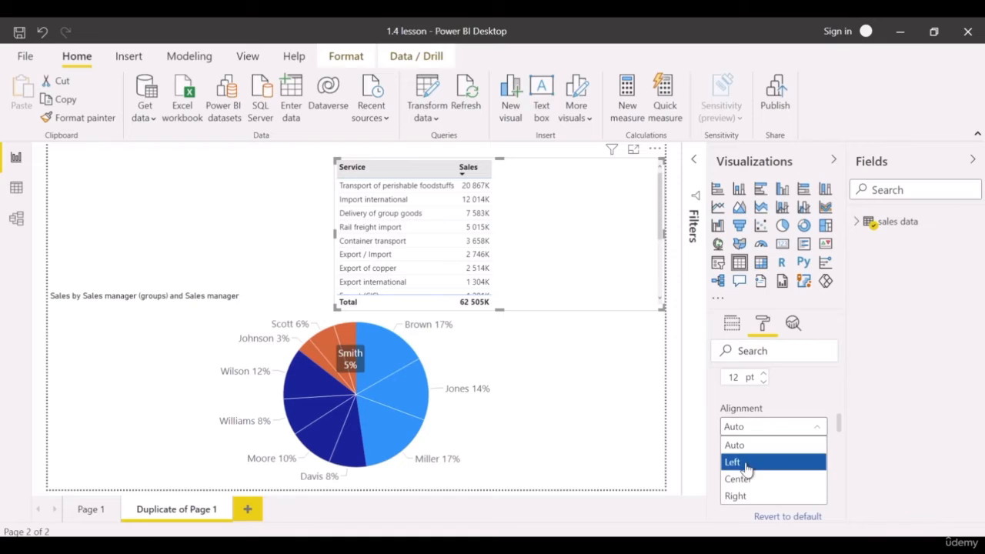
left_click(754, 477)
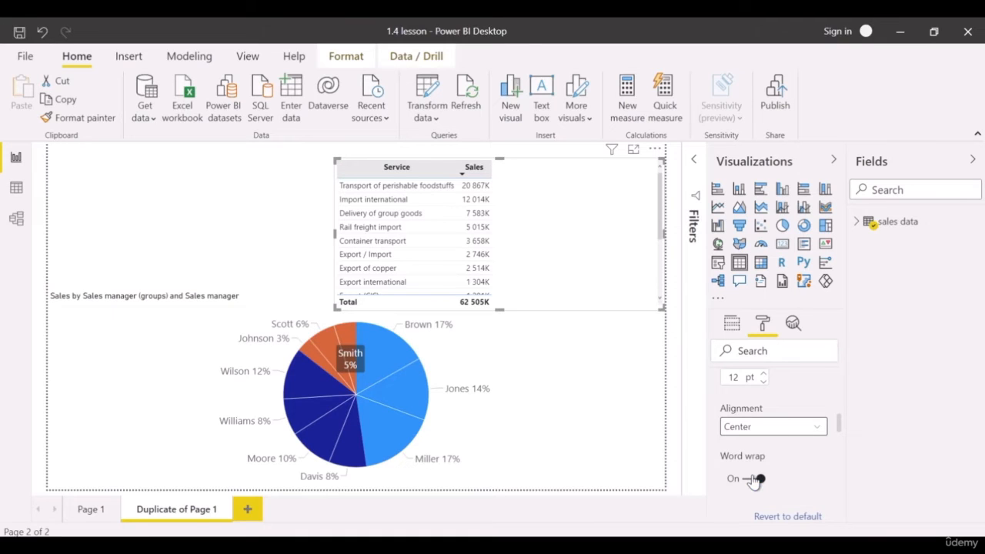
Set the row padding of the table's grid to 6
scroll(754, 477, "up", 5)
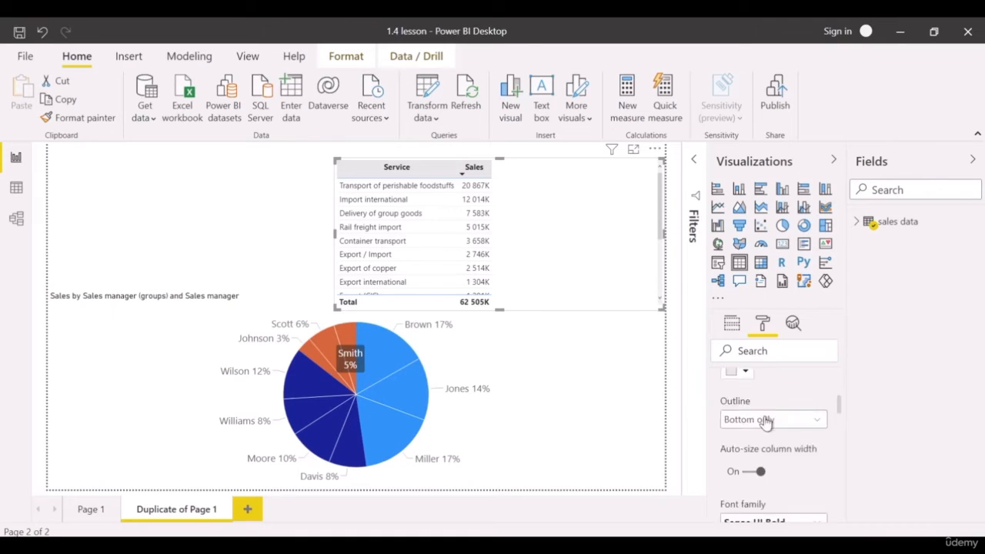
left_click(754, 467)
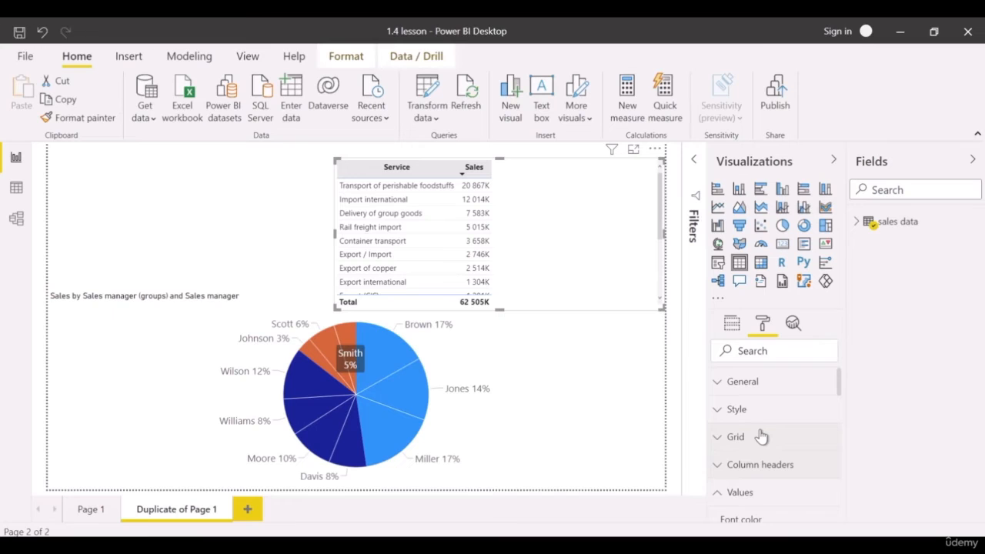
left_click(761, 436)
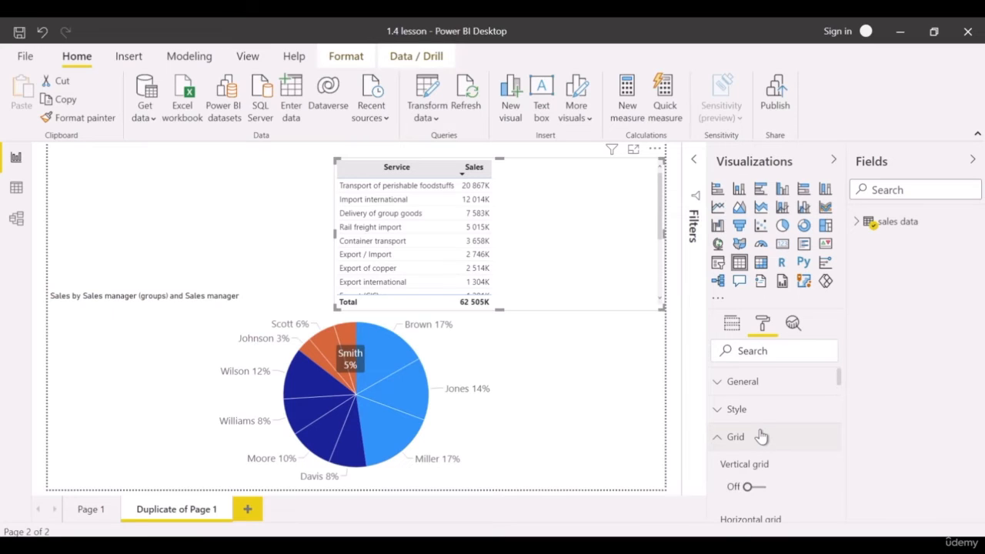
scroll(768, 458, "down", 2)
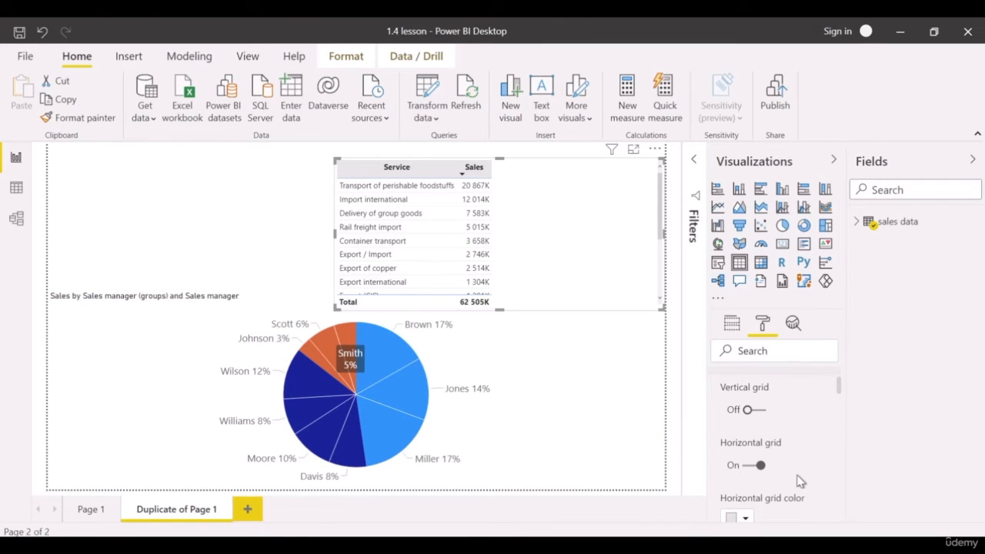
scroll(783, 461, "down", 4)
left_click(750, 459)
left_click(750, 459)
left_click(750, 458)
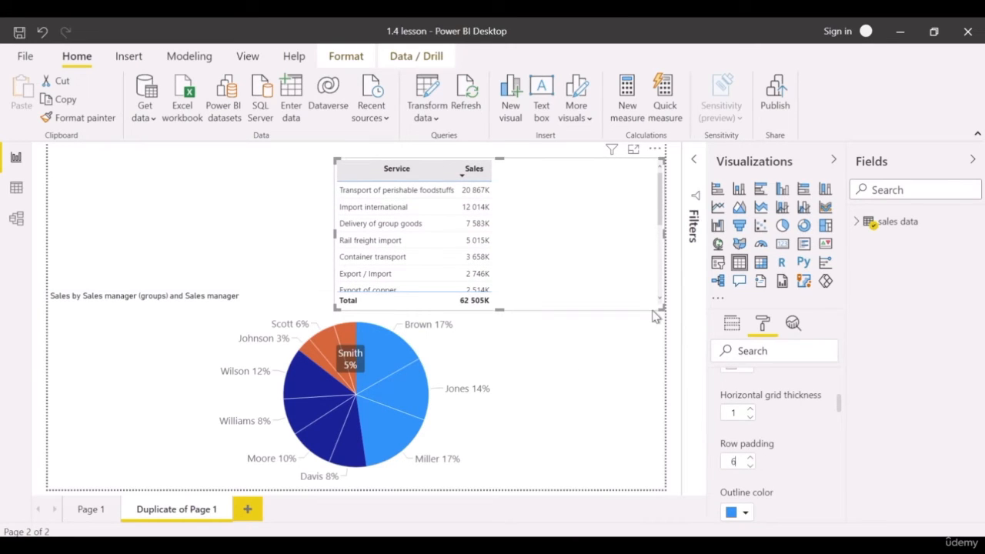
Make the table narrower and taller, and move it to the upper right corner of the report page
left_click_drag(662, 310, 501, 363)
left_click_drag(448, 160, 594, 153)
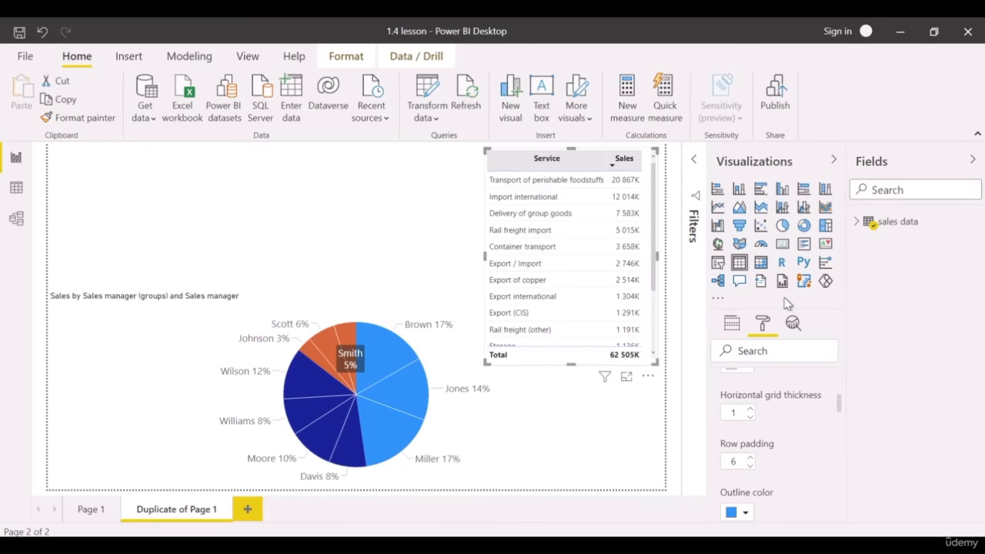
scroll(791, 428, "up", 5)
left_click(736, 437)
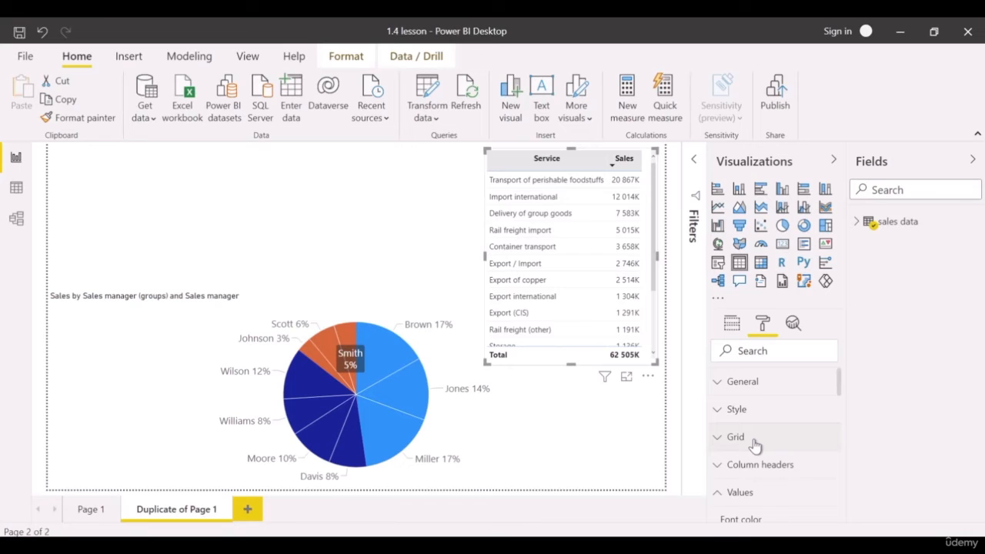
Turn on data bars in the conditional formatting of the table's Sales column
scroll(758, 442, "down", 3)
scroll(769, 438, "up", 2)
left_click(767, 419)
scroll(762, 424, "down", 5)
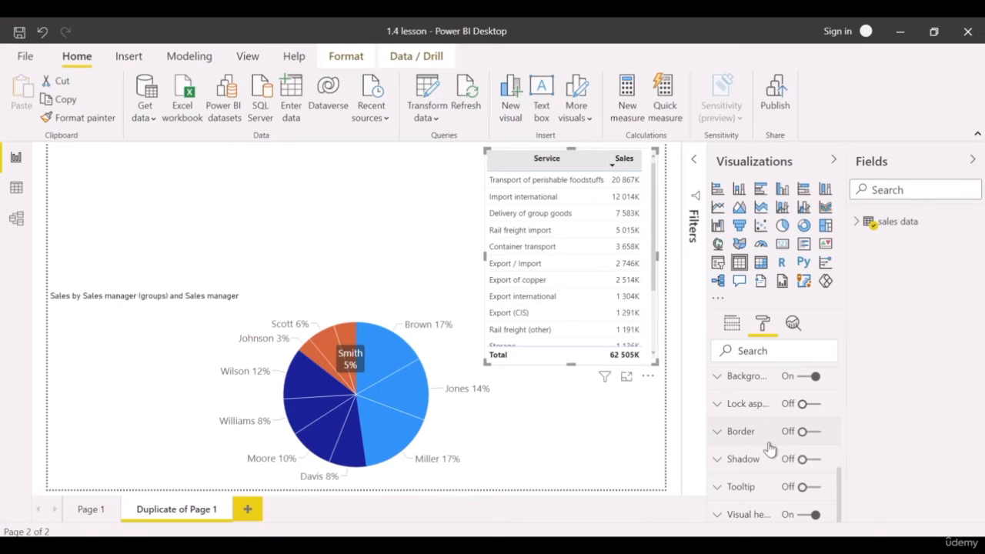
scroll(770, 448, "up", 2)
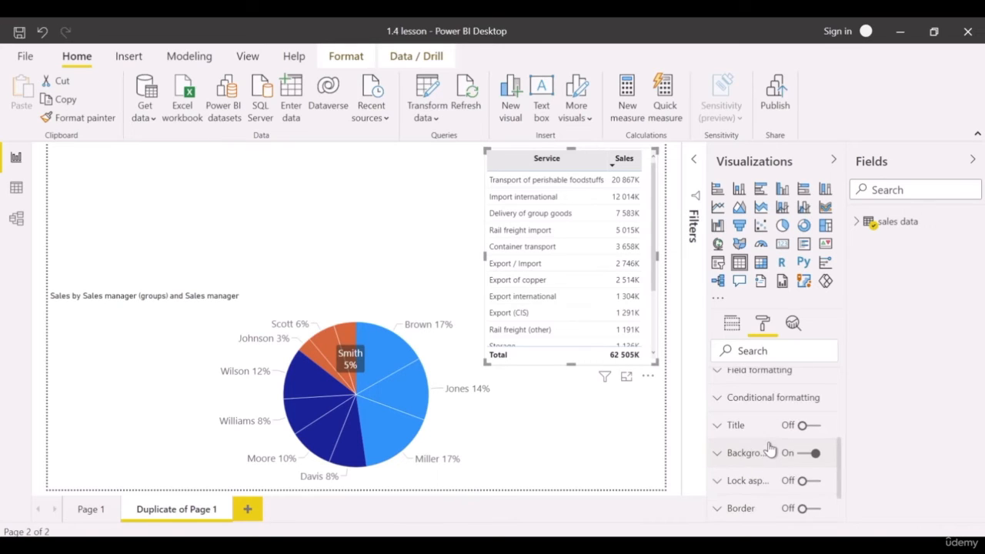
left_click(778, 406)
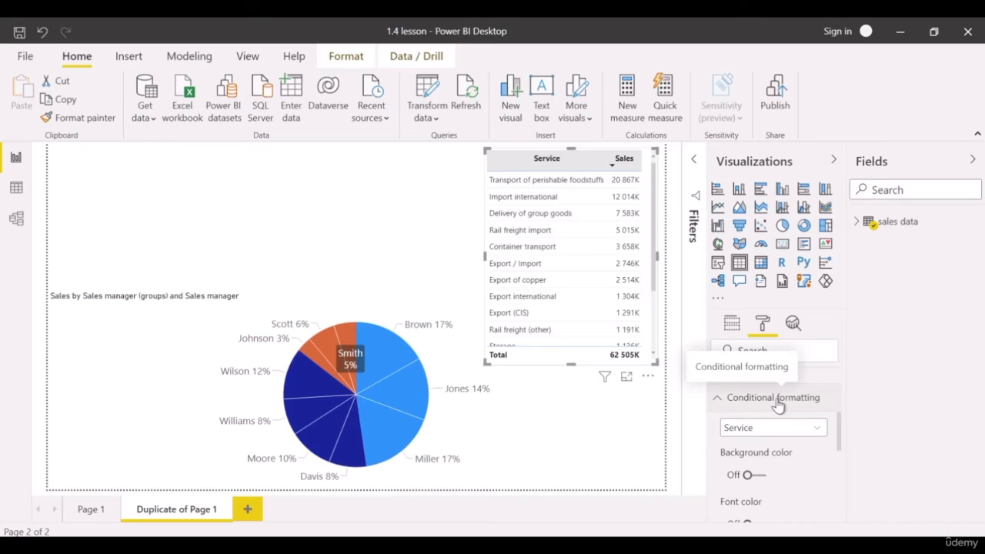
left_click(812, 431)
left_click(776, 464)
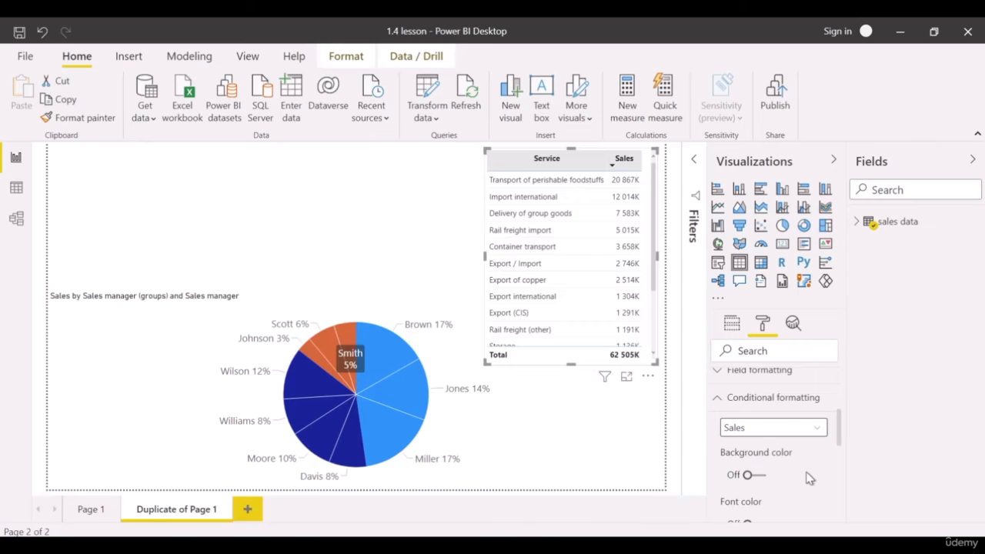
scroll(808, 477, "down", 2)
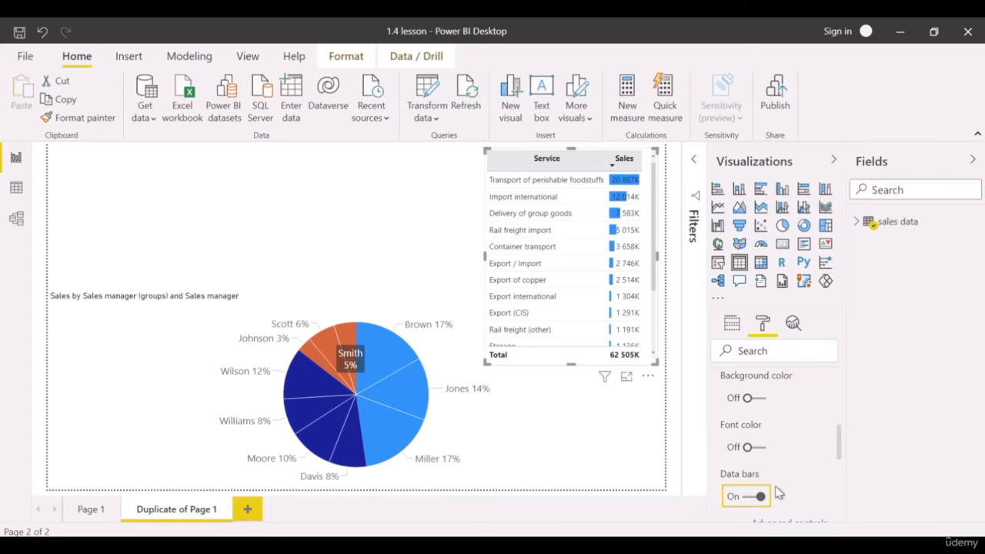
Change the positive bar color of the Sales data bars to a lighter blue
scroll(796, 455, "down", 2)
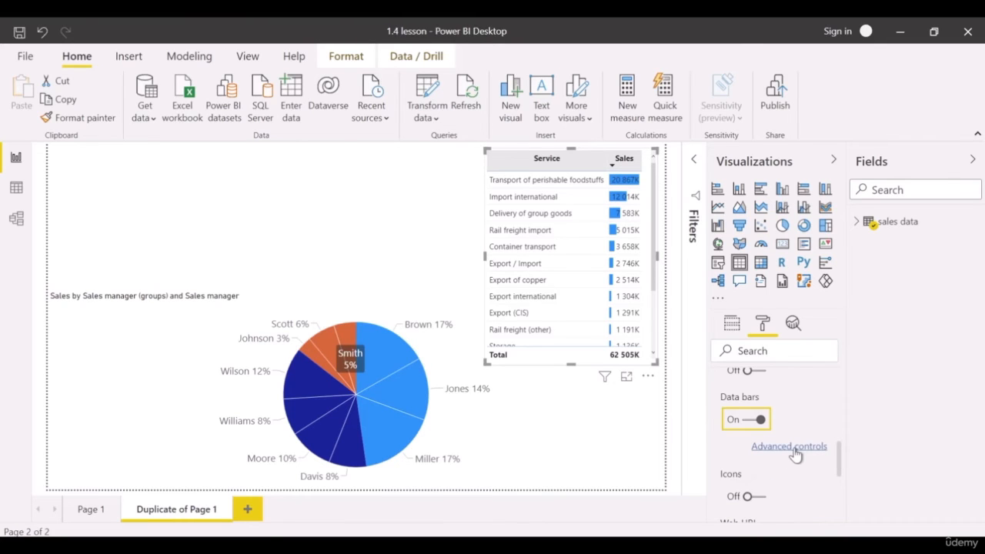
left_click(792, 449)
left_click(373, 237)
left_click(416, 317)
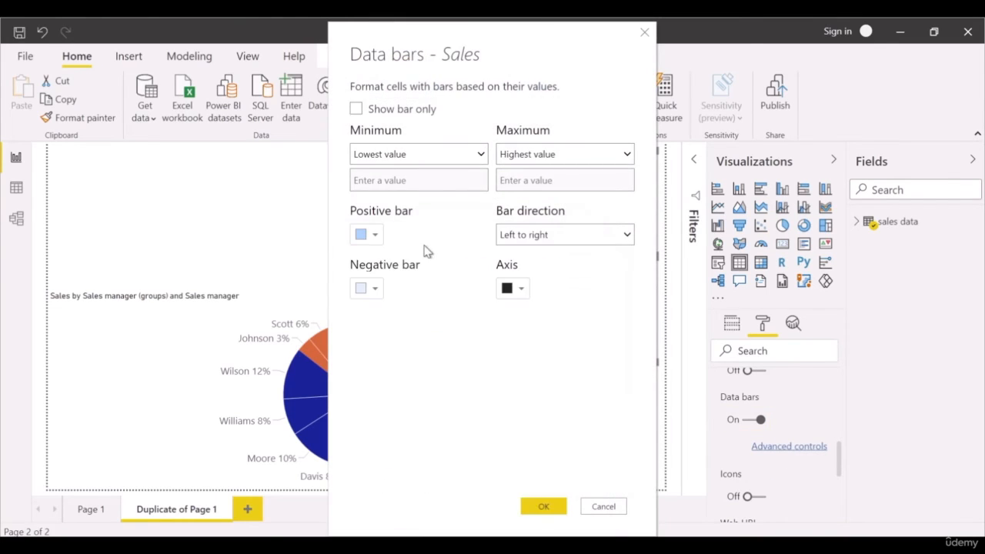
left_click(543, 507)
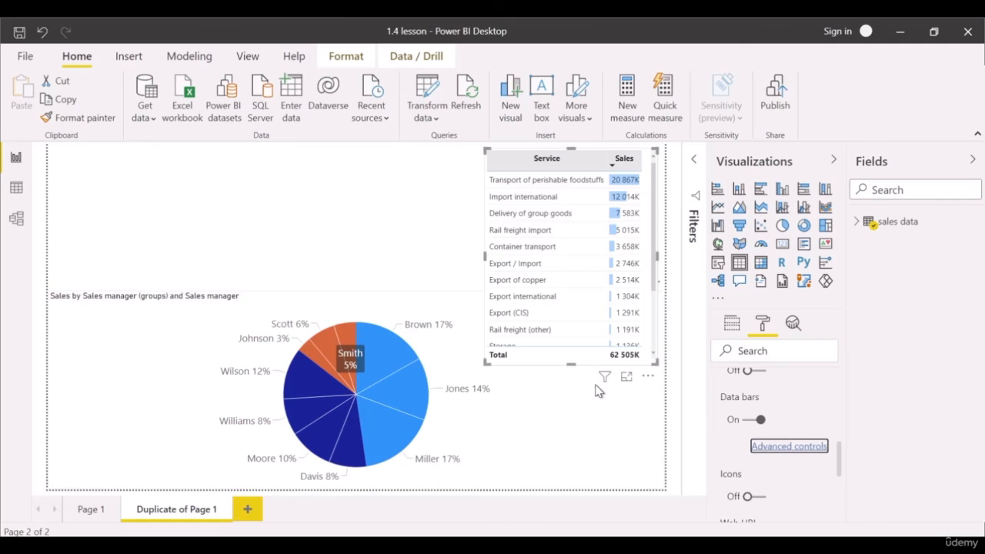
Compare the Sales by Service bar chart on Page 1 with the table on the duplicate page
left_click(90, 510)
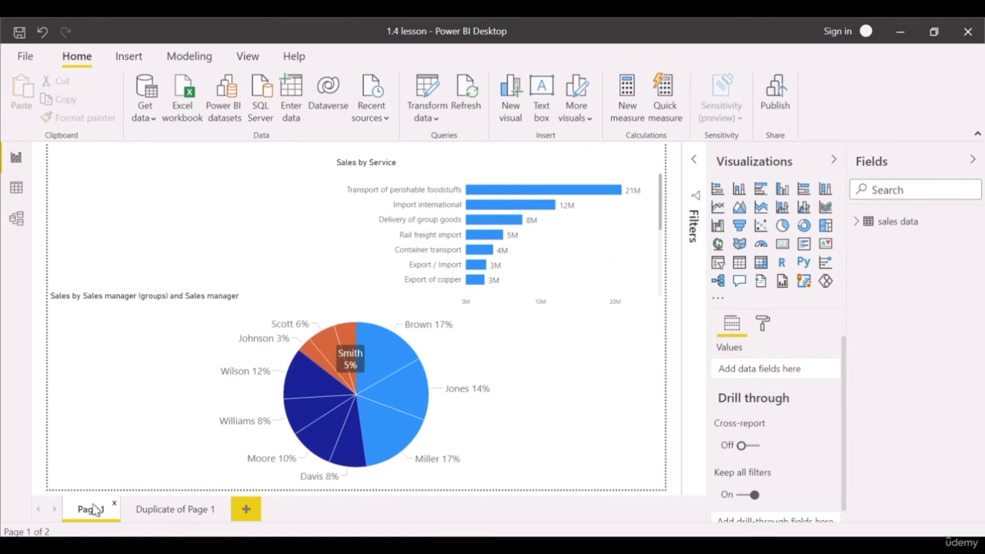
left_click(173, 515)
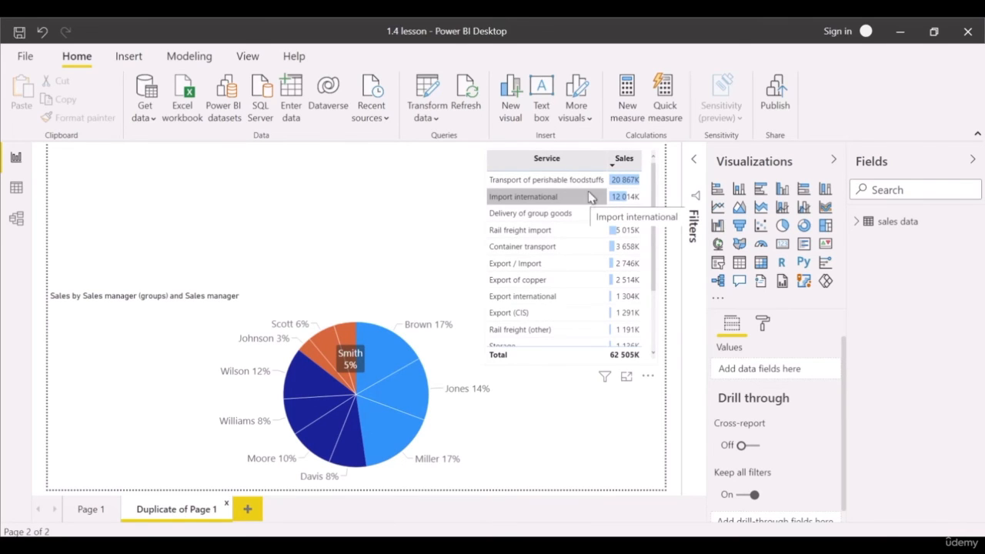
Narrow the table's Service column and turn off word wrap for the table's values
left_click(764, 326)
left_click(591, 358)
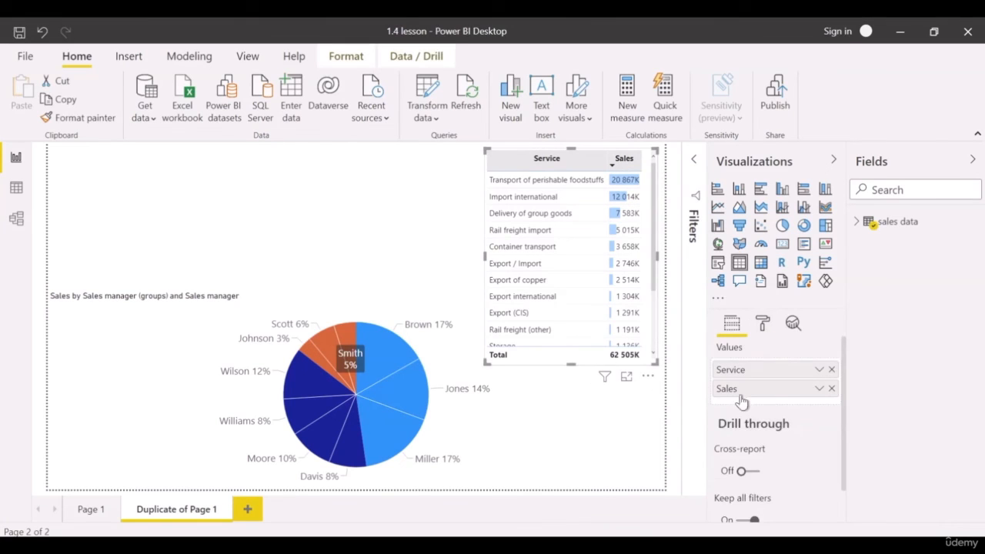
left_click(764, 327)
left_click(762, 493)
scroll(762, 470, "down", 5)
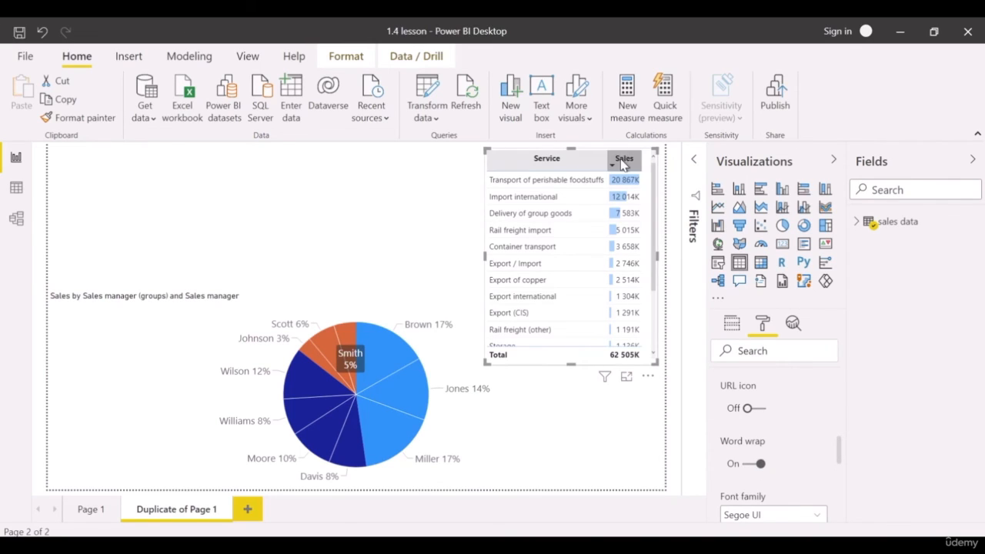
left_click_drag(607, 163, 571, 166)
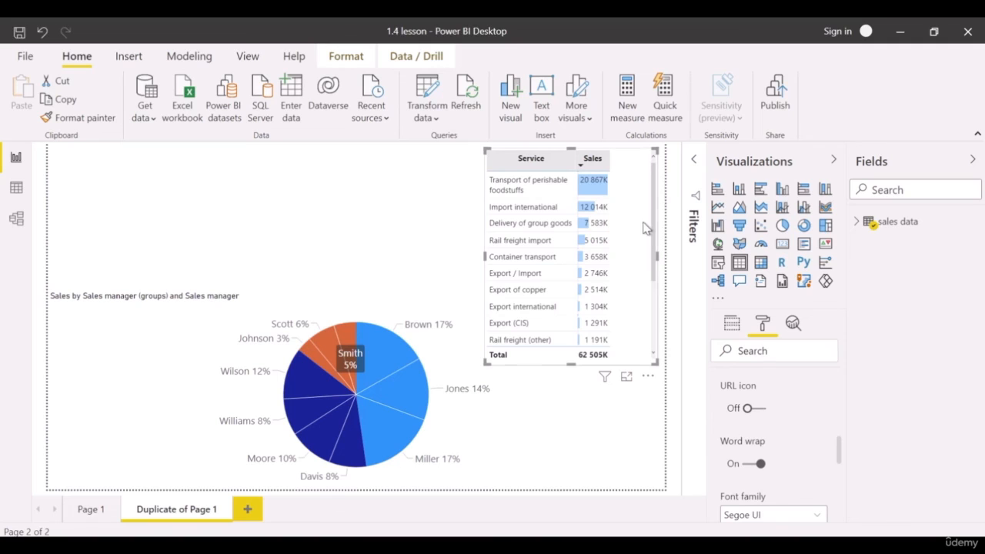
left_click(753, 464)
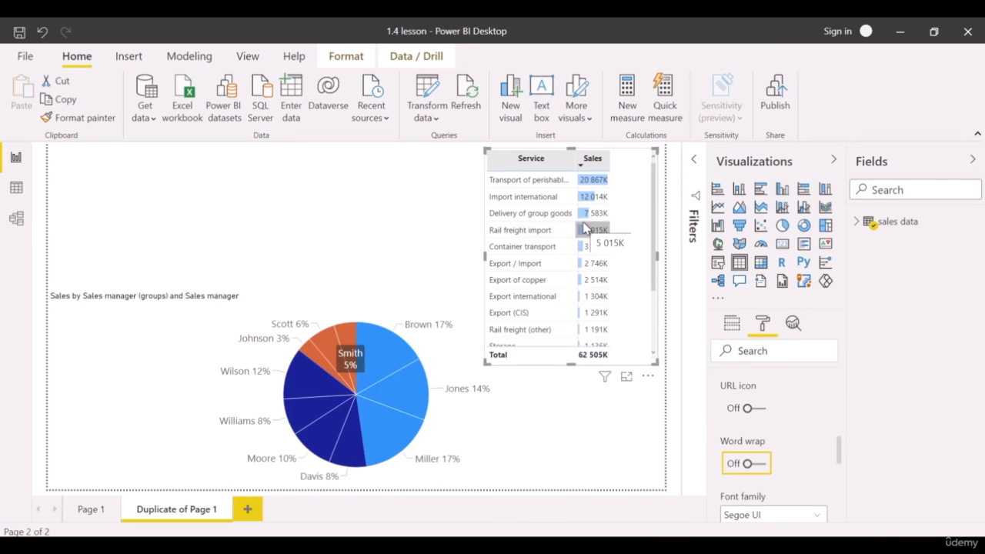
Widen the Service column to fit the longest service name, and make the table taller in the page's upper right corner
left_click_drag(577, 160, 613, 163)
left_click_drag(573, 364, 608, 357)
left_click(578, 435)
left_click(431, 236)
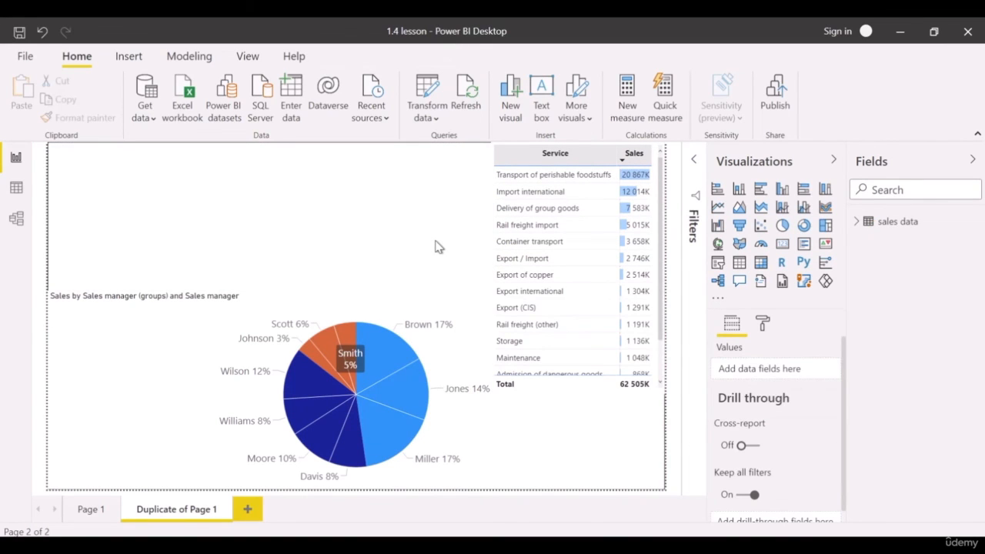